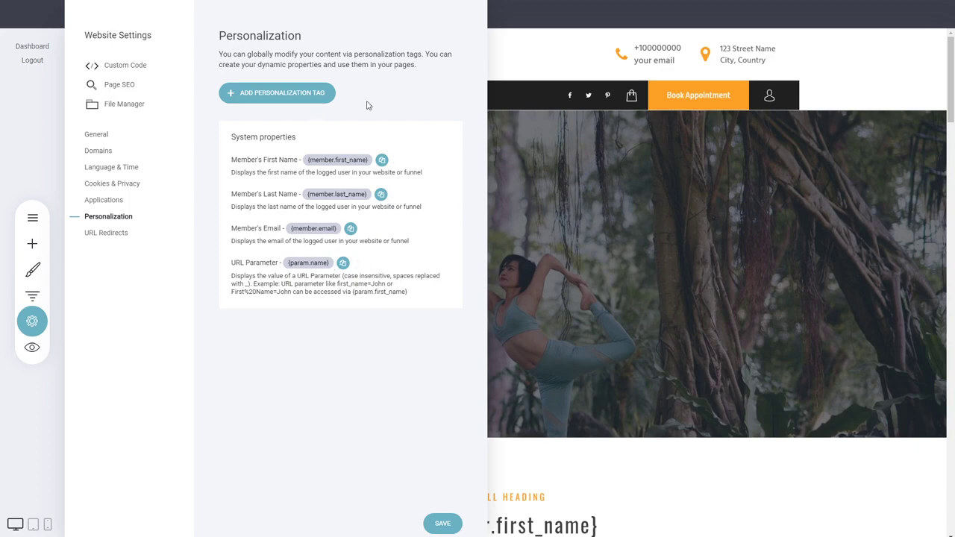
Create a new personalization tag named "email" without a description
left_click(276, 97)
left_click(461, 129)
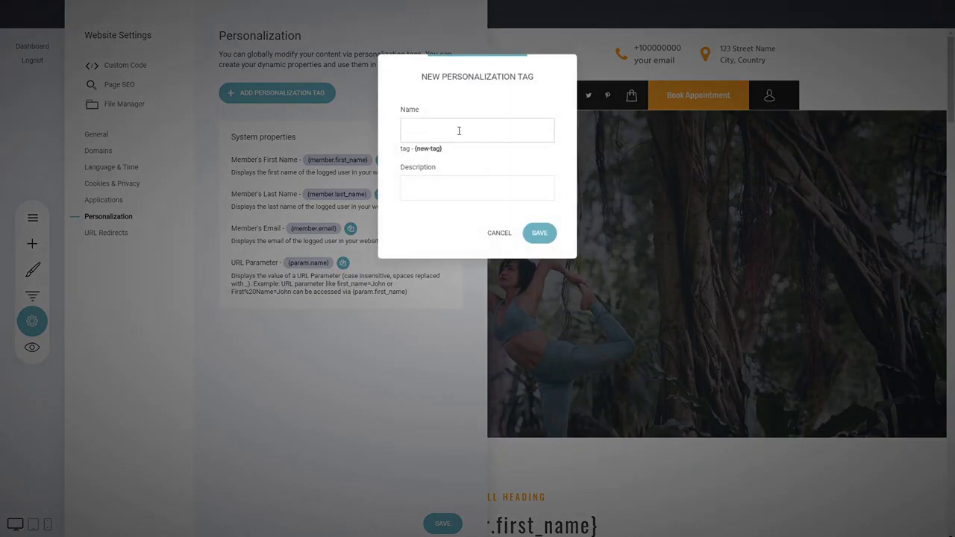
type("email")
left_click(497, 161)
left_click(547, 239)
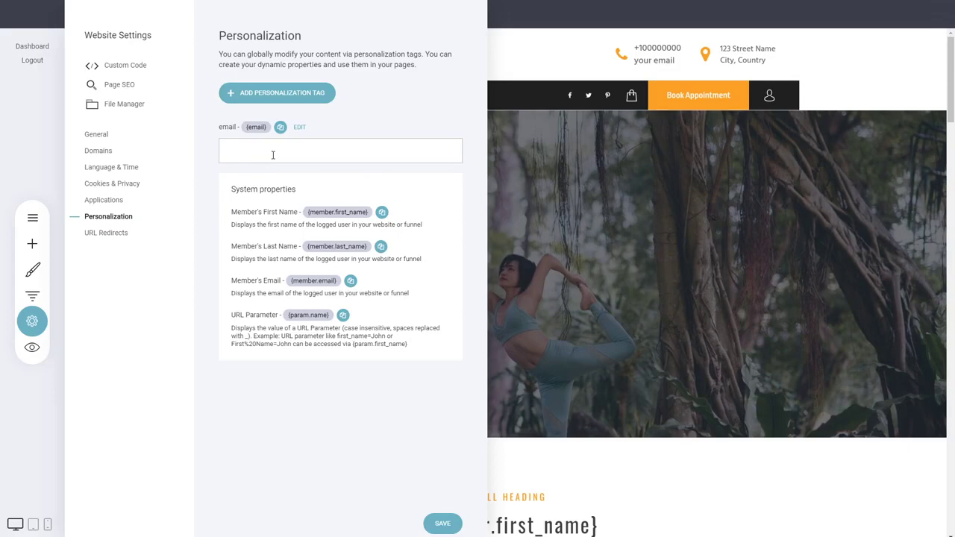
Enter the contact e-mail address as the email tag's value and copy the tag
type("contact@domain.com")
key("ctrl+a")
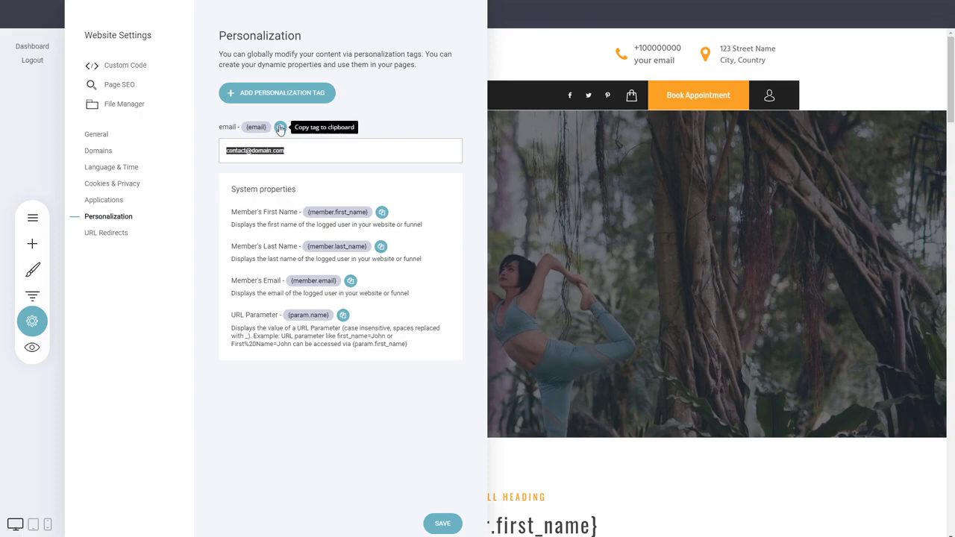
left_click(279, 129)
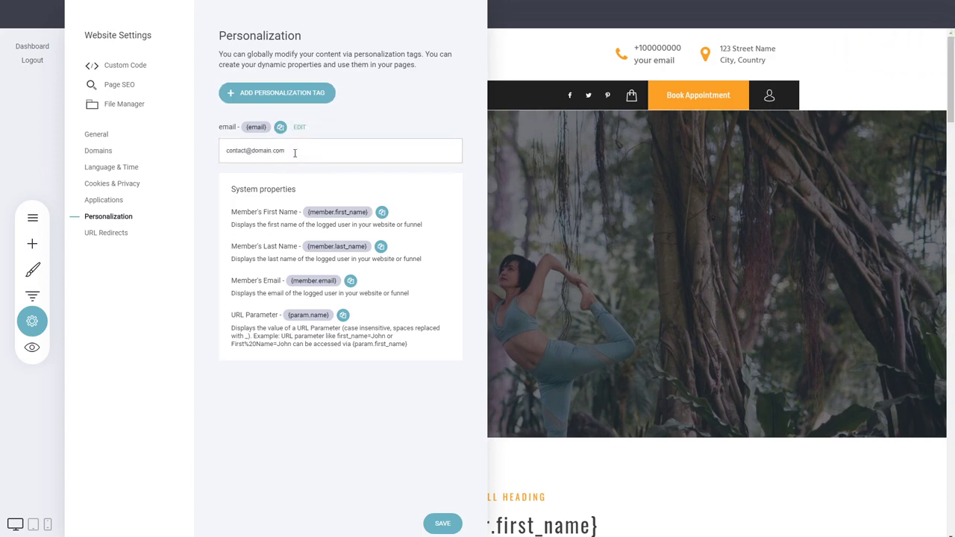
Save the personalization settings and return to the page editor
left_click_drag(295, 151, 223, 150)
left_click(323, 430)
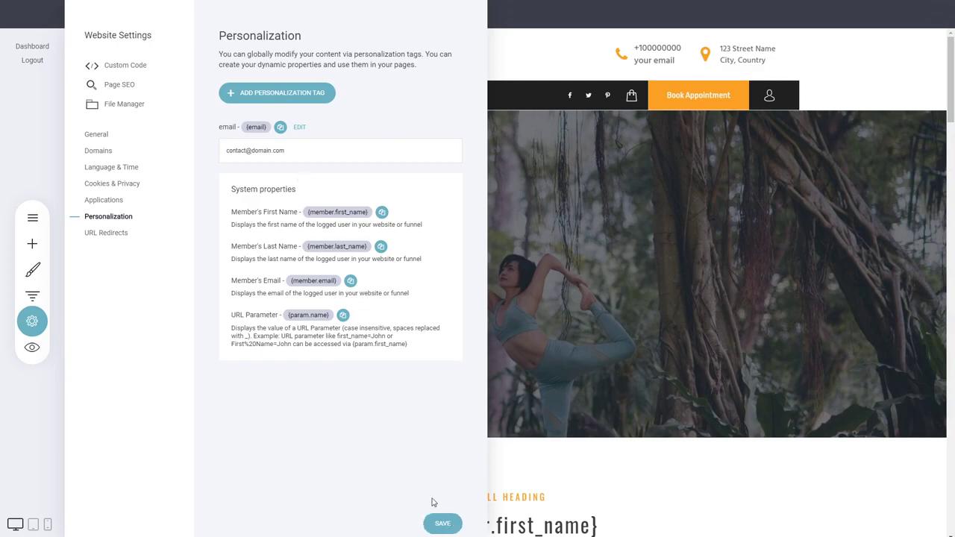
left_click(443, 524)
left_click(654, 281)
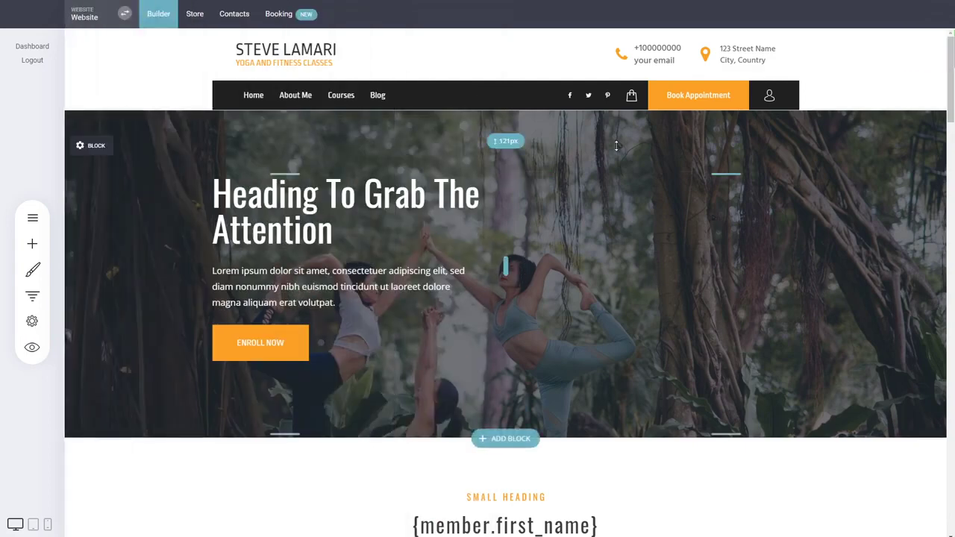
Replace the "your email" placeholder in the page header with the copied {email} tag
left_click(660, 62)
triple_click(657, 62)
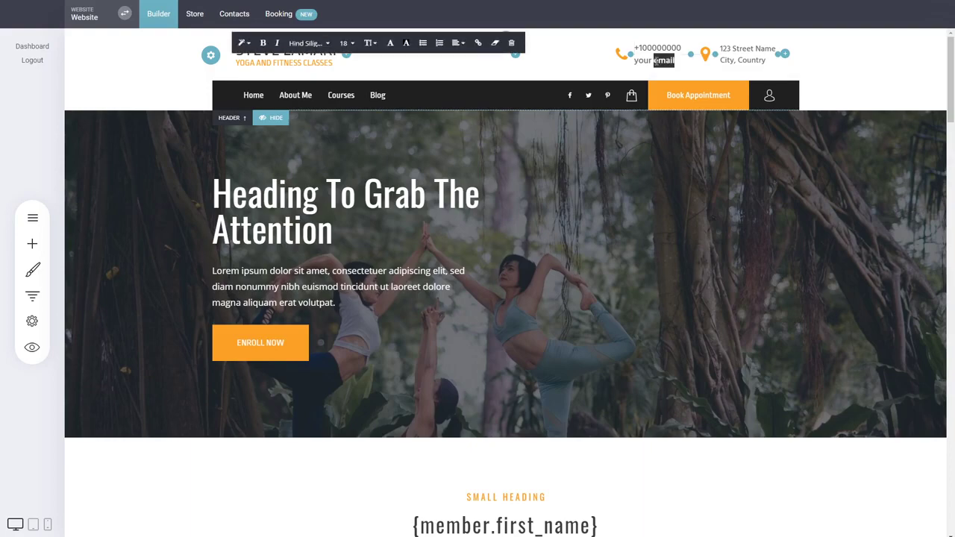
key("ctrl+v")
Insert the {email} tag after "email:" in the footer's Contacts column
left_click_drag(952, 112, 952, 463)
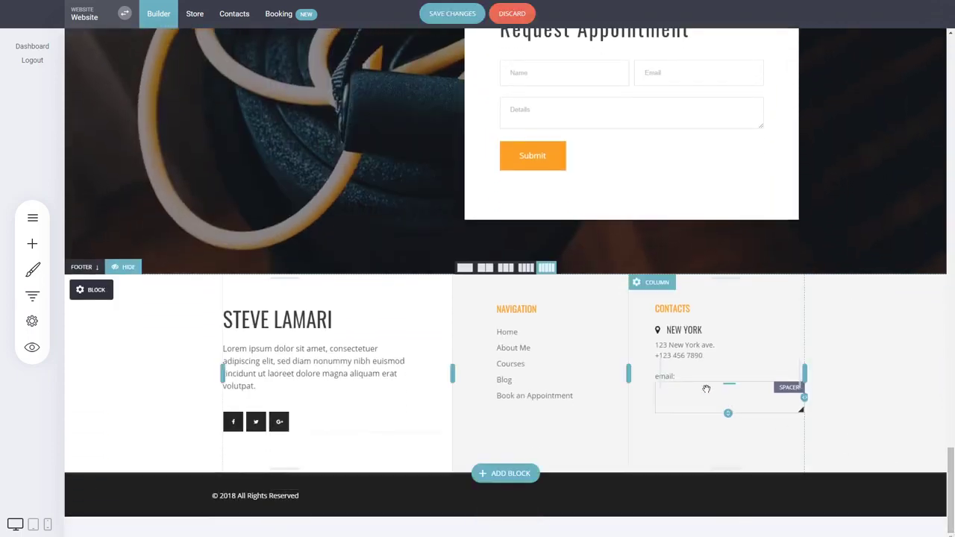
left_click(681, 376)
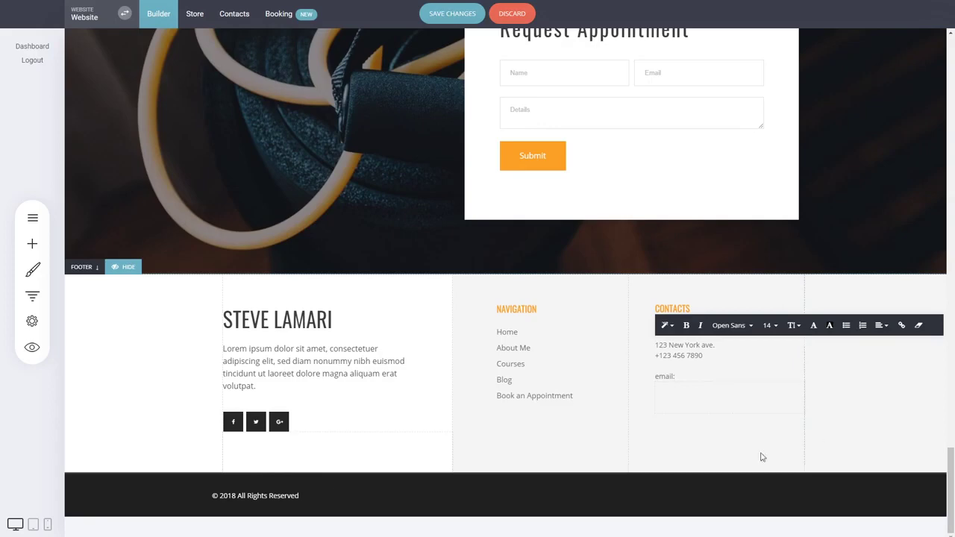
key("ctrl+v")
Turn the footer's {email} text into an Email link addressed to {email} and save the page changes
left_click_drag(703, 377, 675, 377)
left_click(904, 329)
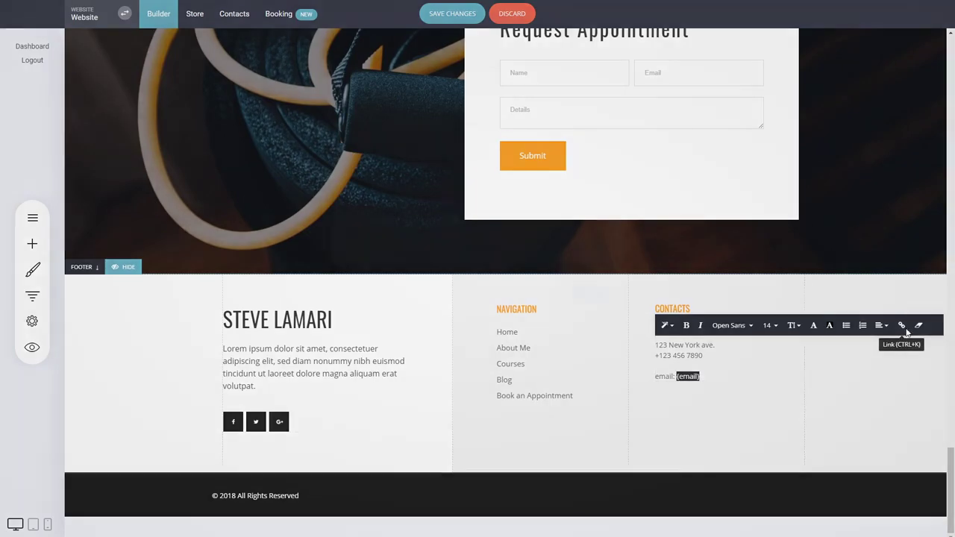
left_click(371, 239)
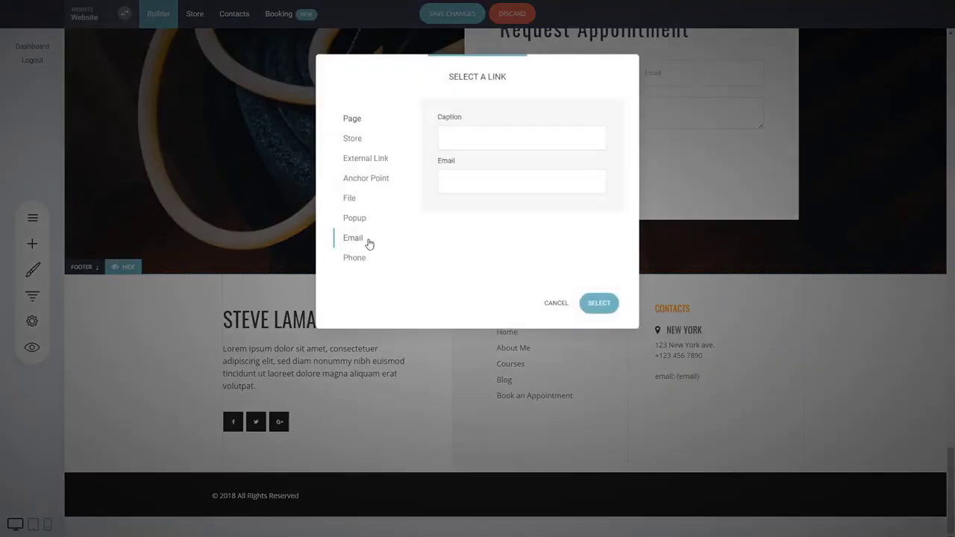
left_click(475, 181)
key("ctrl+v")
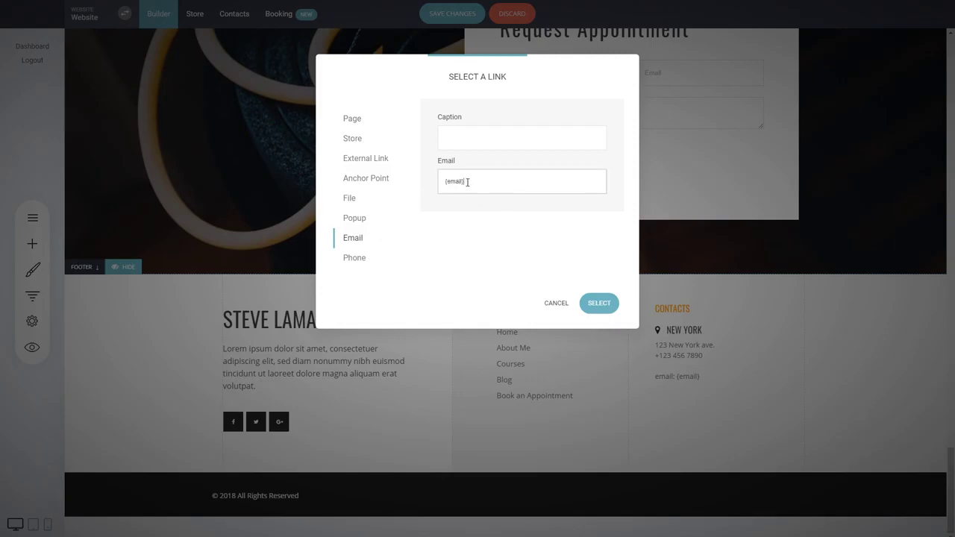
left_click_drag(467, 182, 446, 182)
left_click(603, 311)
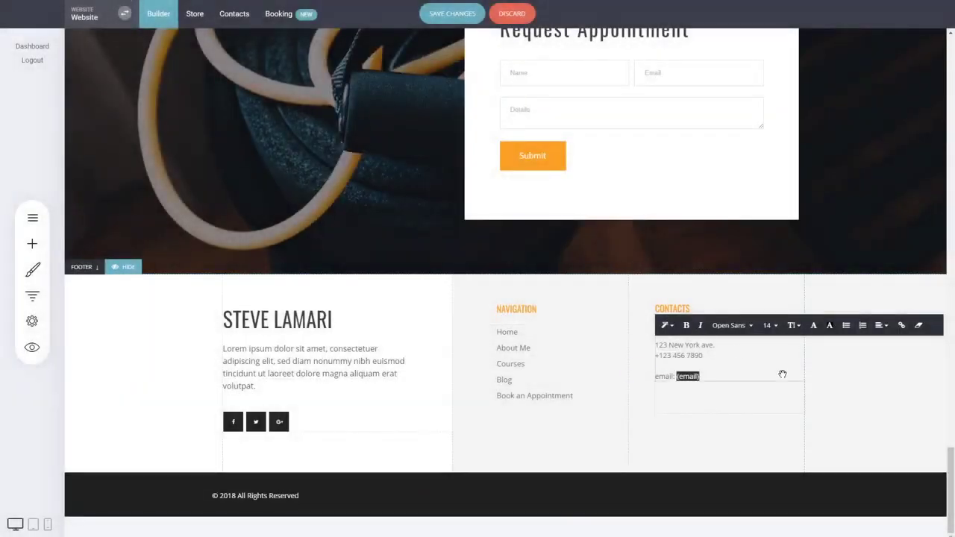
left_click(859, 410)
left_click(452, 13)
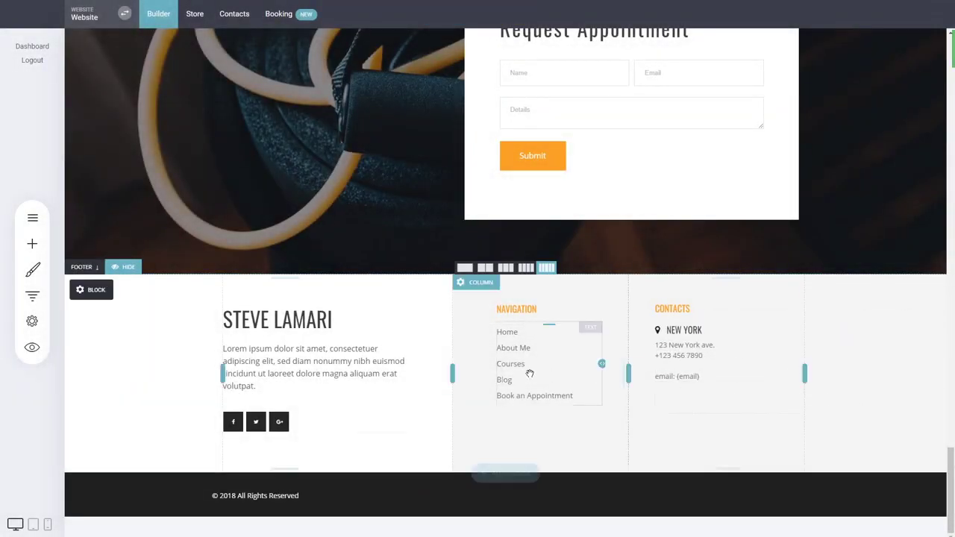
Preview the website to check the contact e-mail in the header and footer, and return to the editor
scroll(516, 370, "up", 20)
scroll(515, 369, "up", 15)
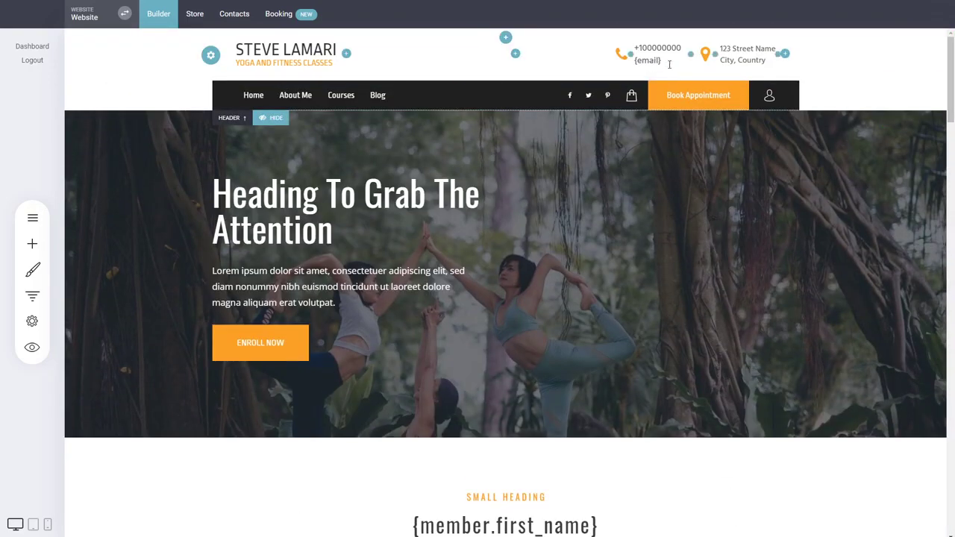
left_click(32, 348)
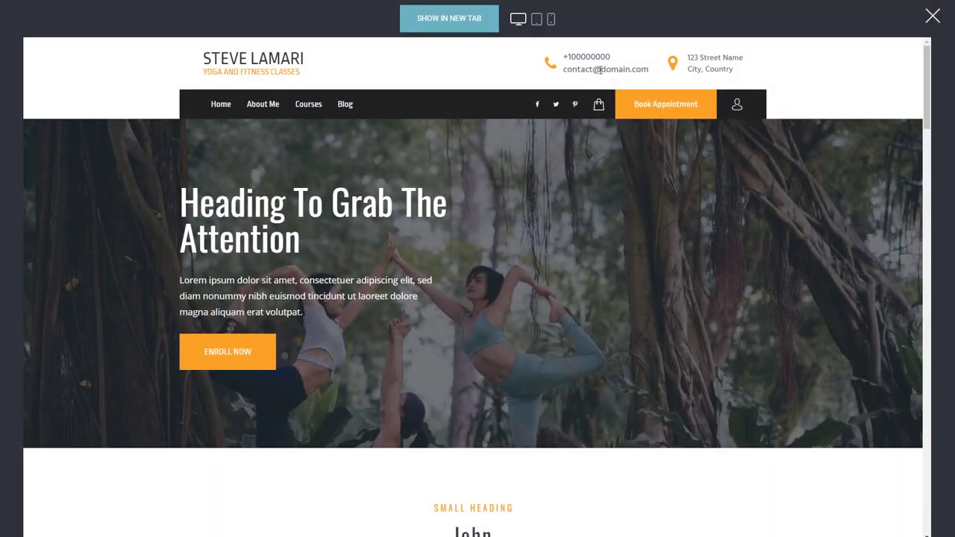
left_click_drag(929, 112, 932, 492)
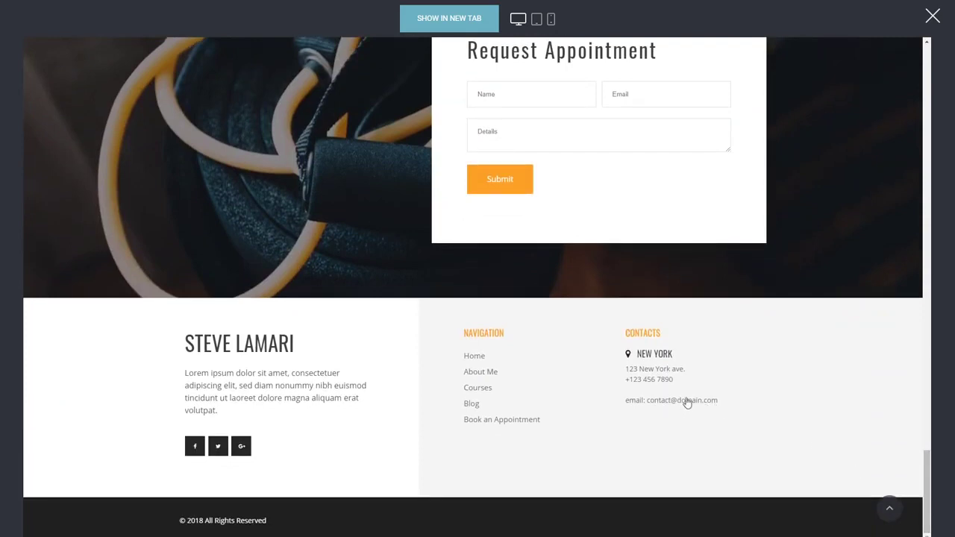
left_click(933, 16)
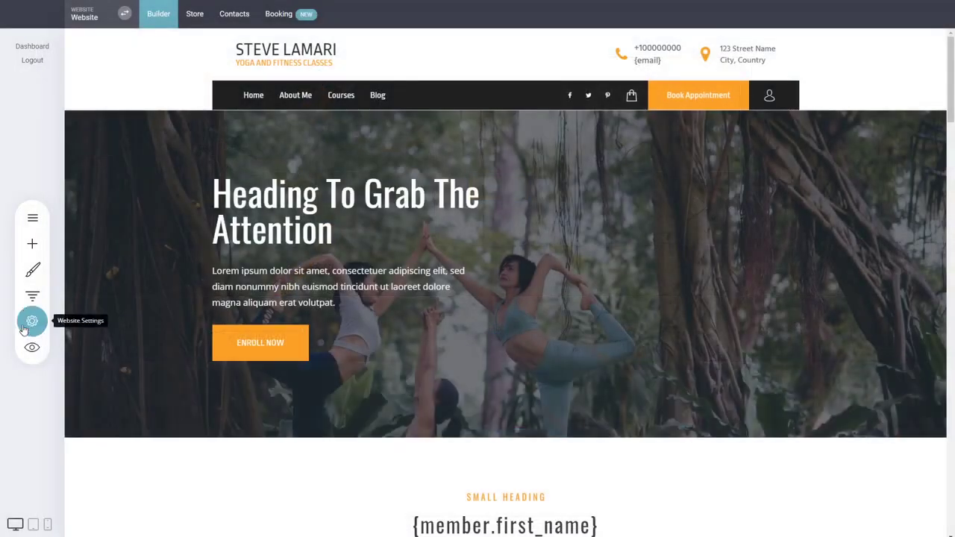
Reopen the Personalization settings and inspect the email tag's edit and delete options
left_click(32, 320)
left_click(97, 215)
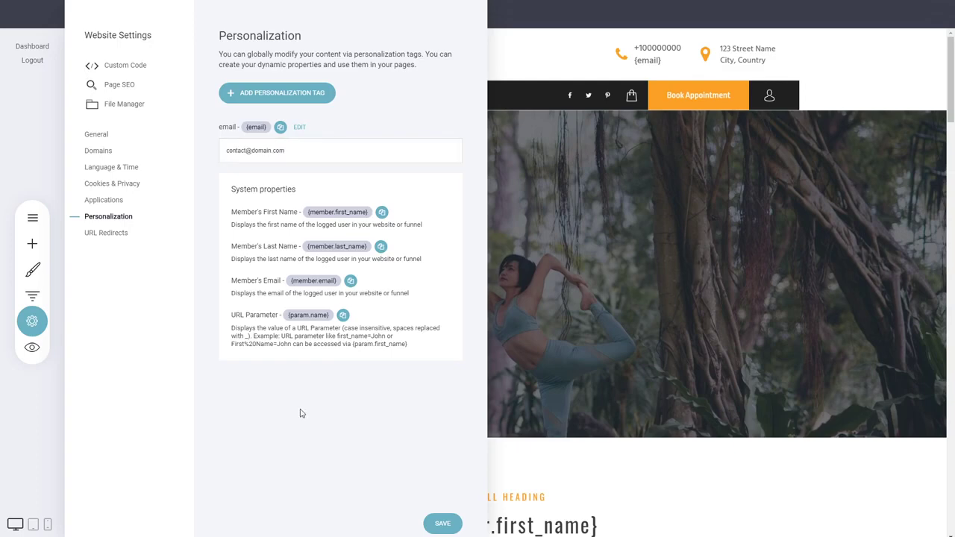
left_click(299, 127)
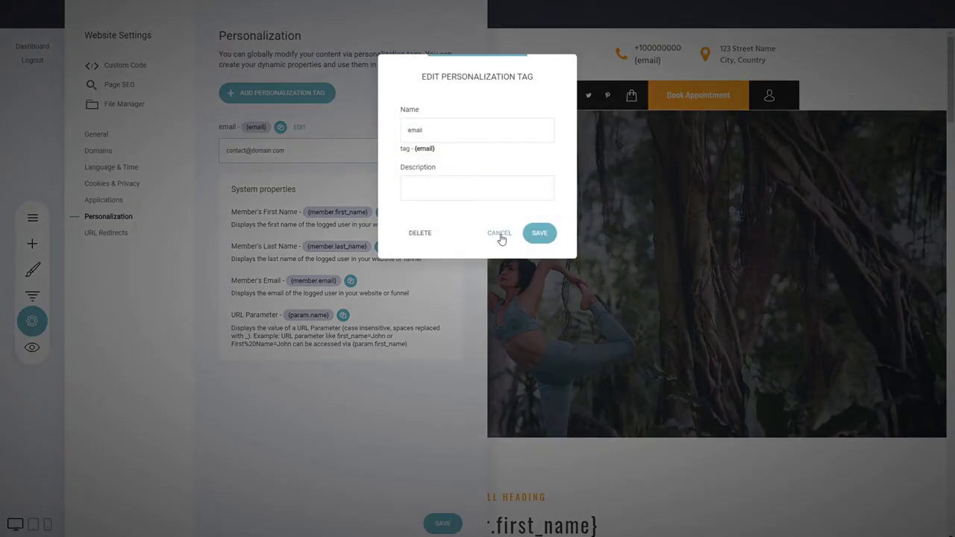
left_click(501, 234)
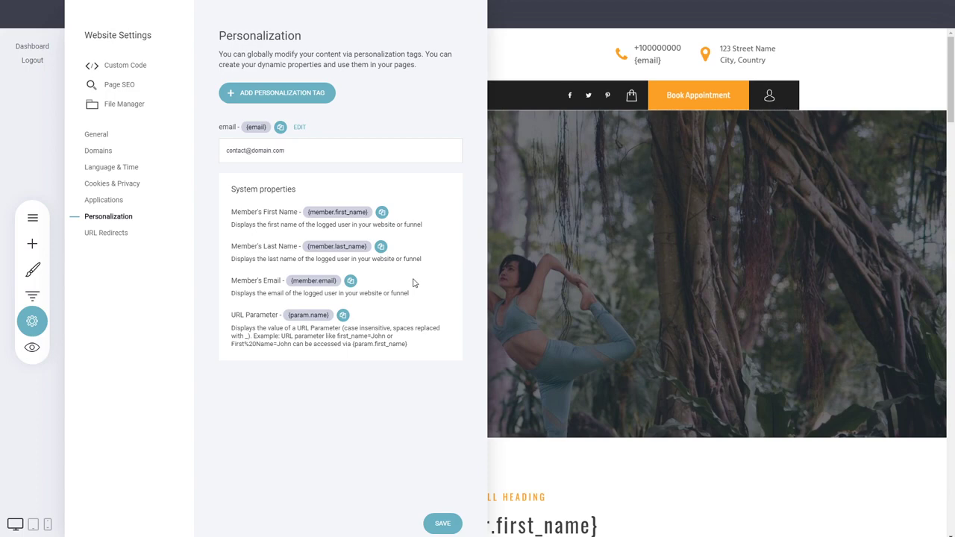
Copy the Member's First Name tag, then save and close the website settings
left_click(381, 213)
left_click(451, 527)
left_click(651, 330)
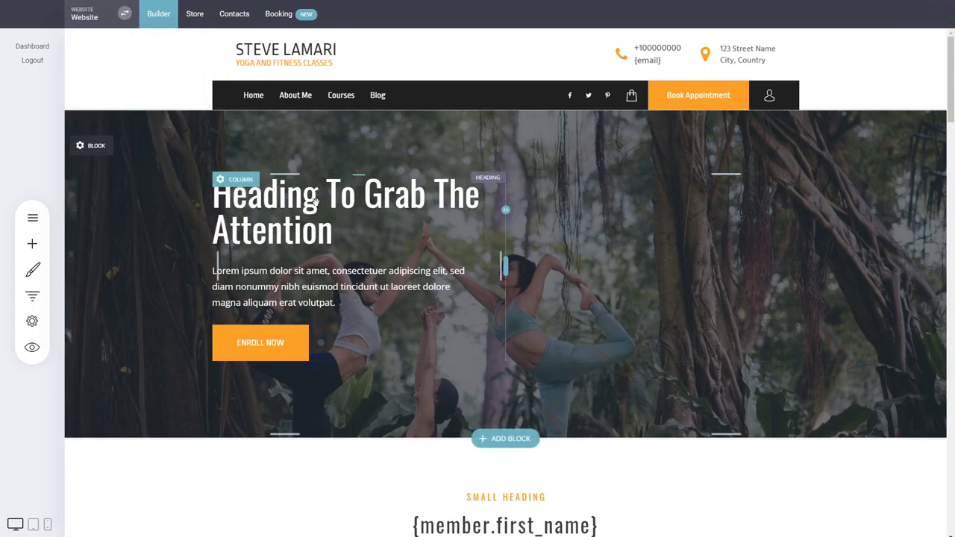
Replace the hero heading with "Hi {member.first_name}, welcome back!" using the copied tag
mouse_move(321, 182)
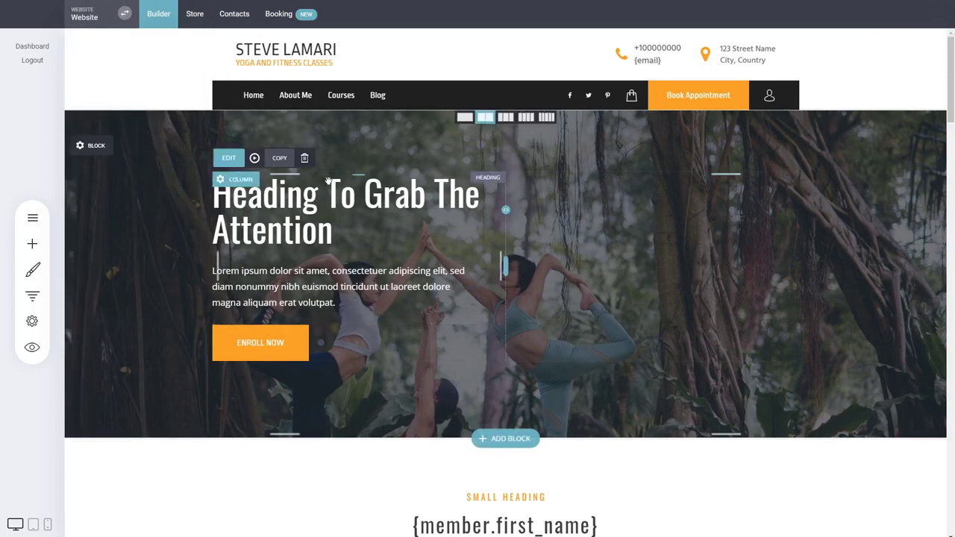
left_click(326, 213)
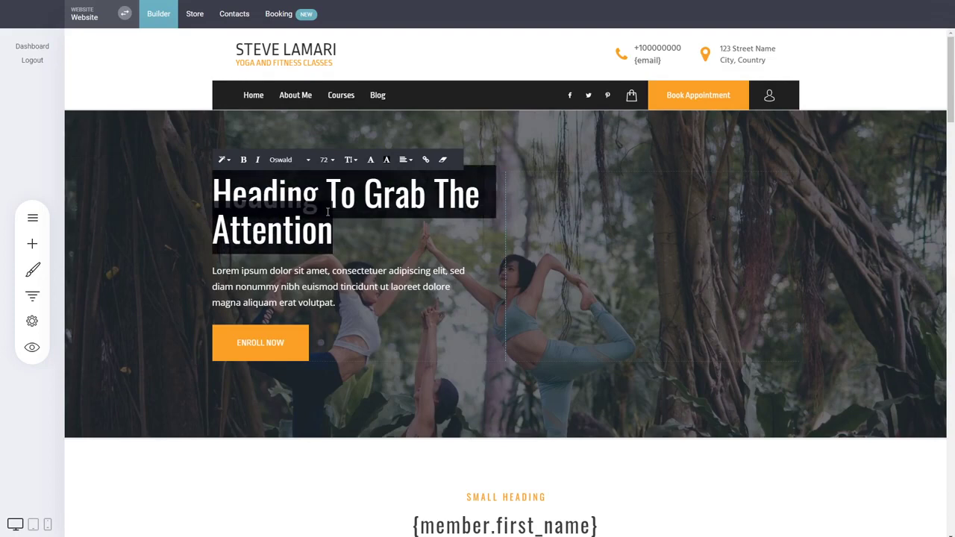
type("Hi")
key("ctrl+v")
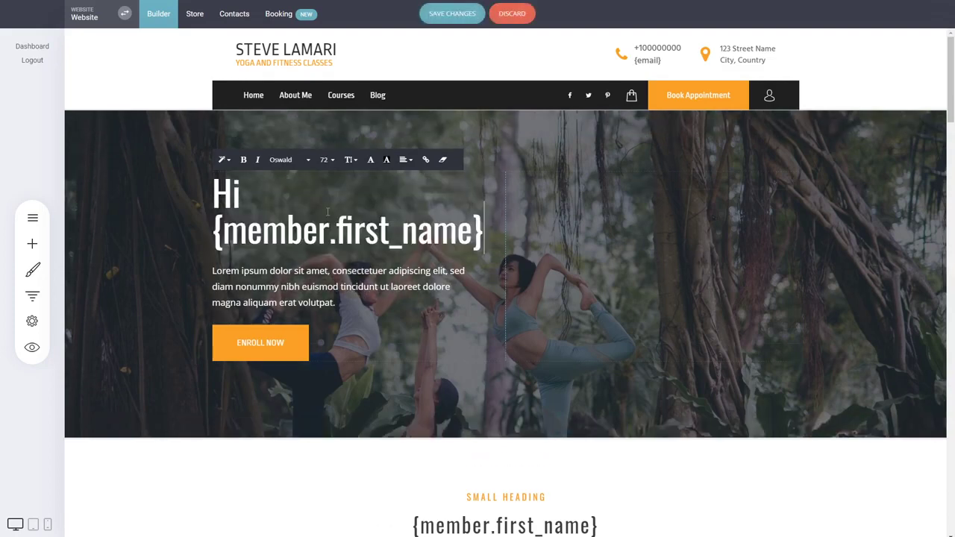
type(", wel")
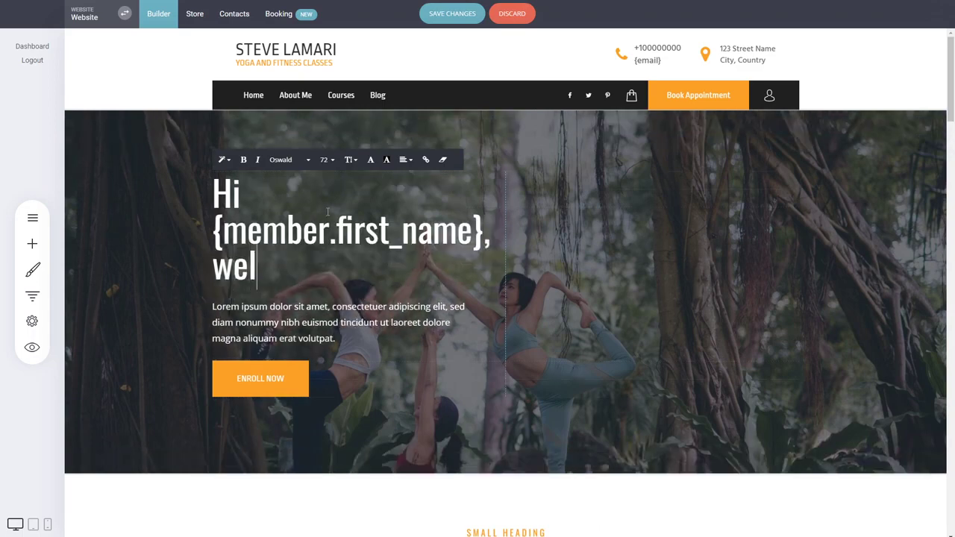
type("come back!")
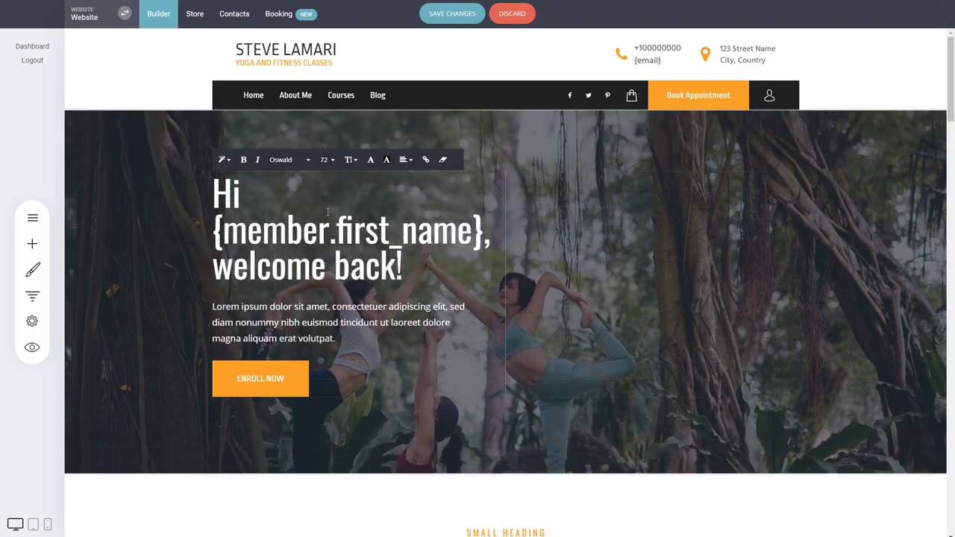
left_click(625, 250)
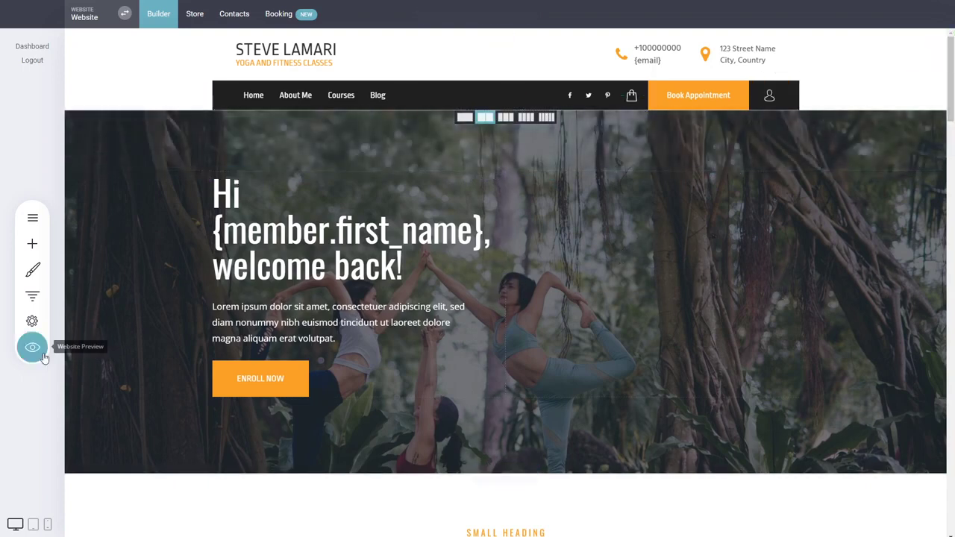
Preview the website and check the member's first name in the hero heading
left_click(32, 348)
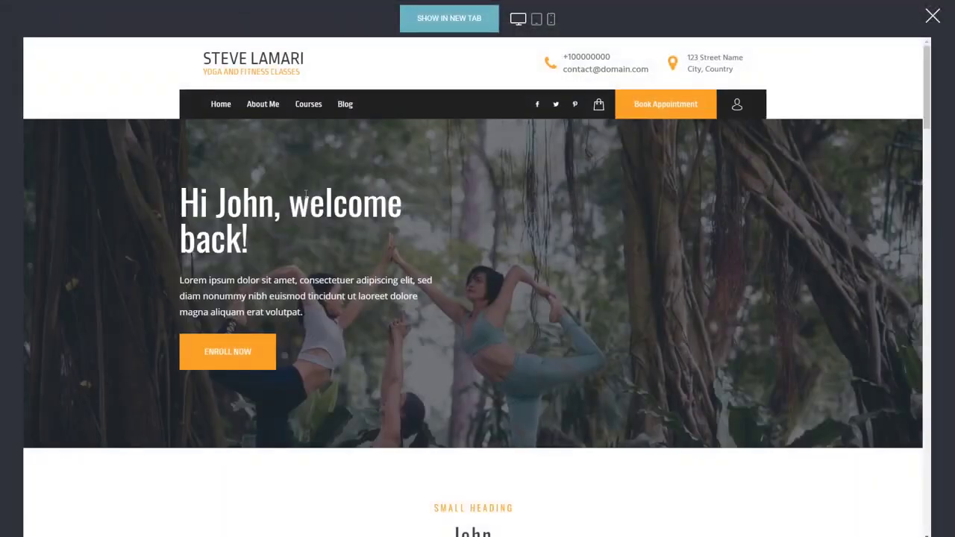
left_click_drag(274, 208, 229, 206)
left_click(298, 206)
Open the member's profile page, replace the name with a different first name and save the information
left_click(741, 107)
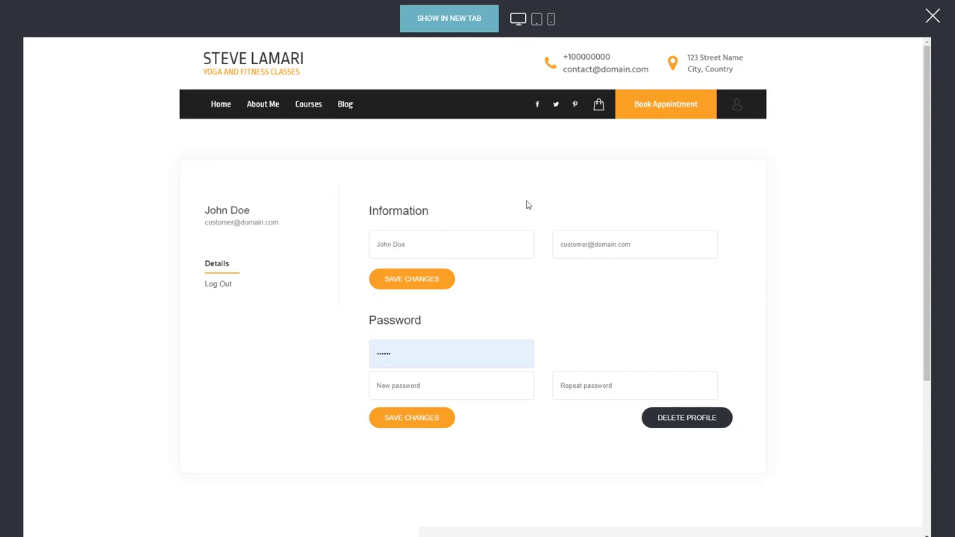
left_click_drag(414, 246, 357, 244)
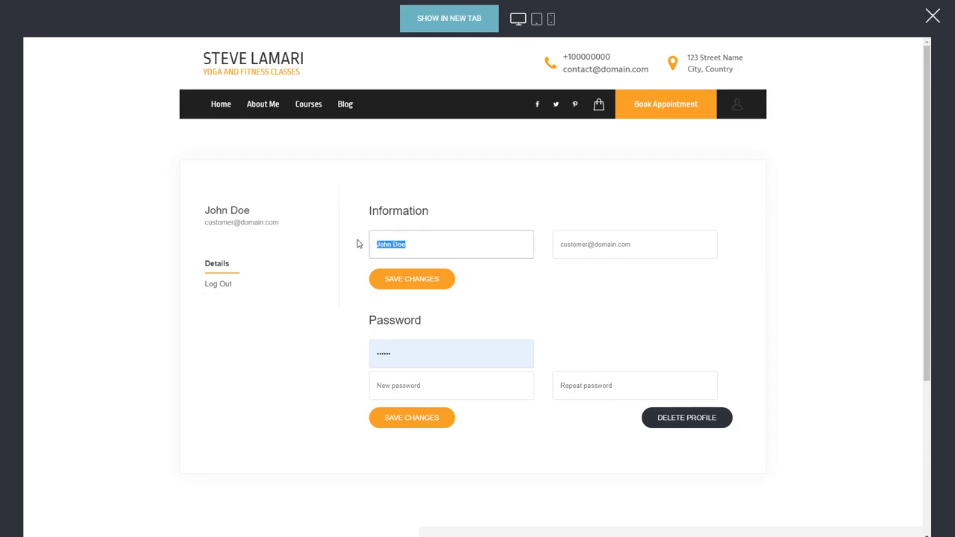
type("Sarah")
left_click(321, 377)
left_click(435, 279)
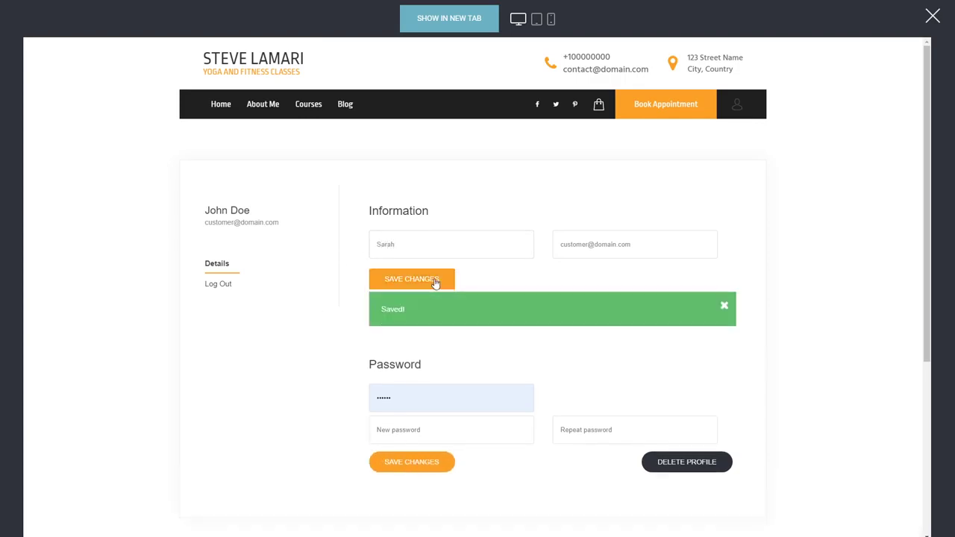
Return to the previewed home page and check the new first name in the hero and section headings
left_click(272, 68)
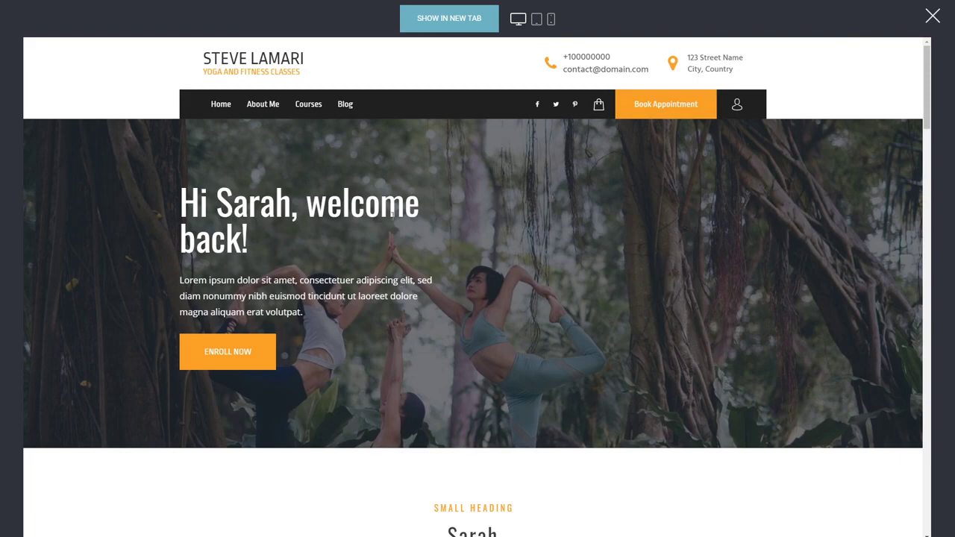
scroll(478, 296, "down", 3)
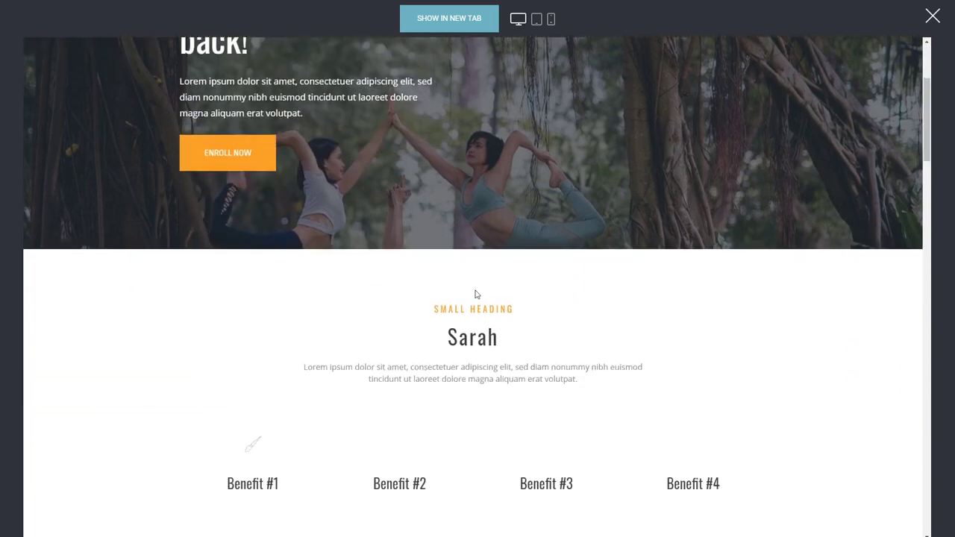
scroll(846, 75, "up", 3)
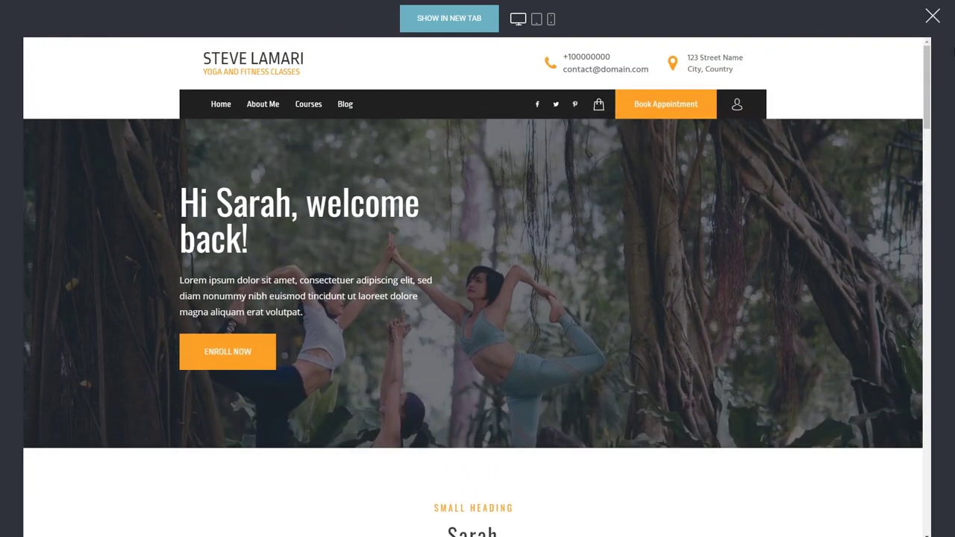
Close the website preview and look over the first name tags in the hero and section headings in the builder
left_click(931, 23)
scroll(527, 273, "down", 3)
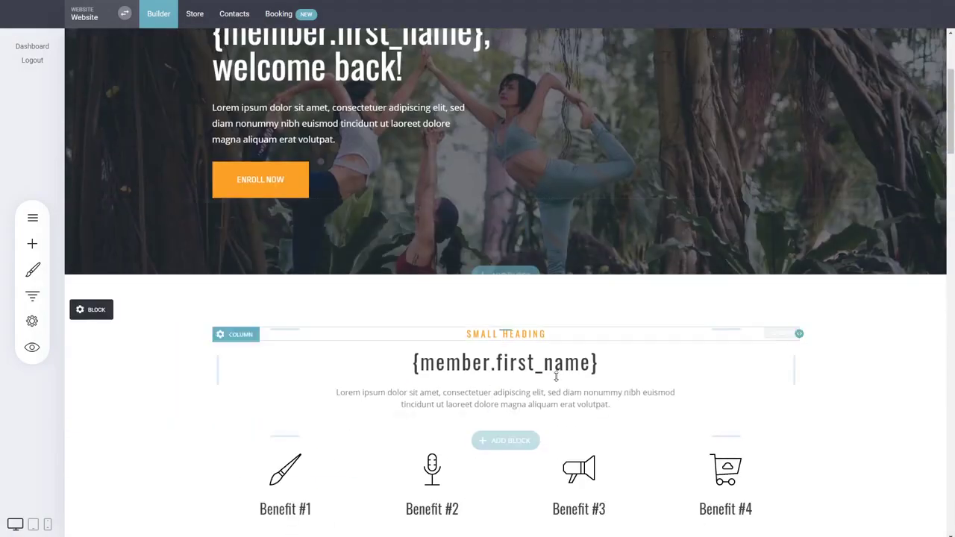
scroll(561, 361, "down", 3)
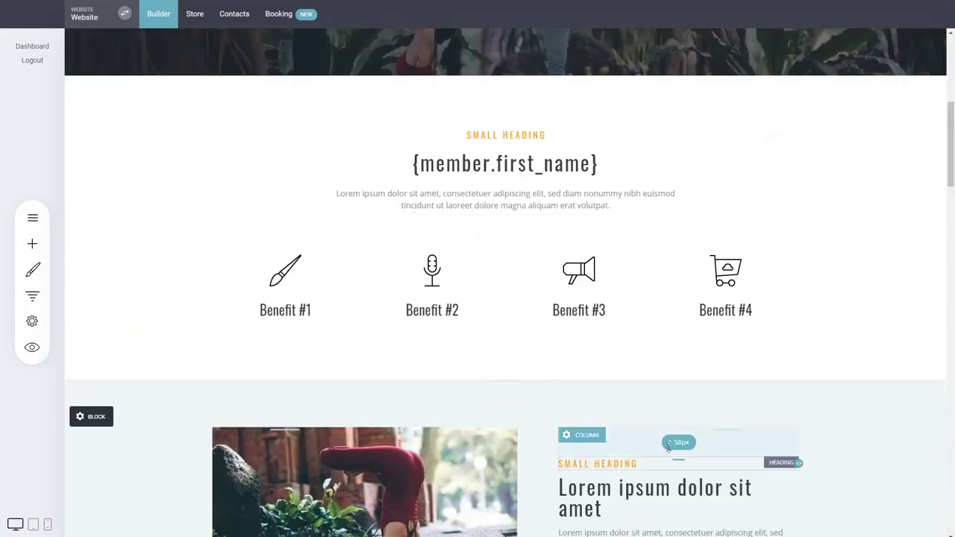
scroll(552, 355, "up", 5)
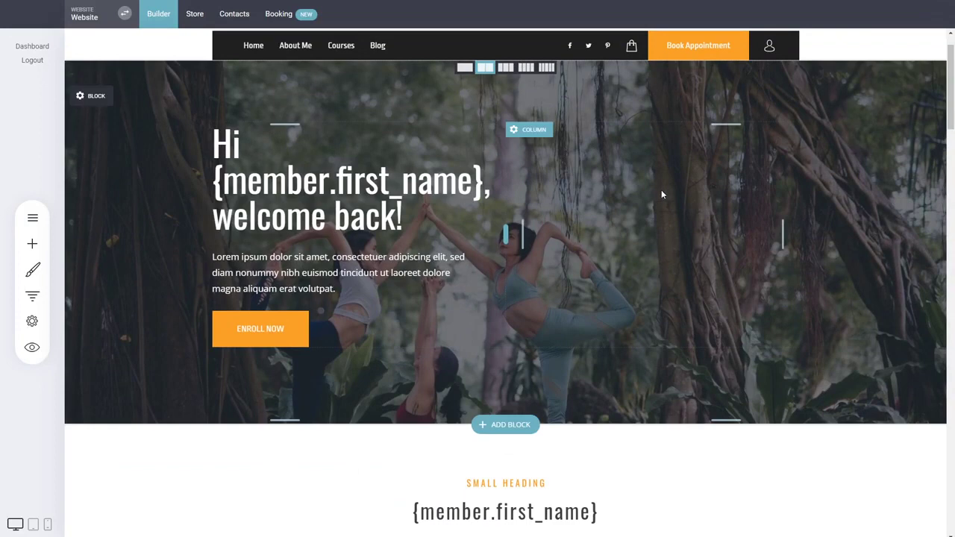
Examine the URL Parameter tag's description and its {param.first_name} example in the website's personalization settings, and close the settings
left_click(32, 321)
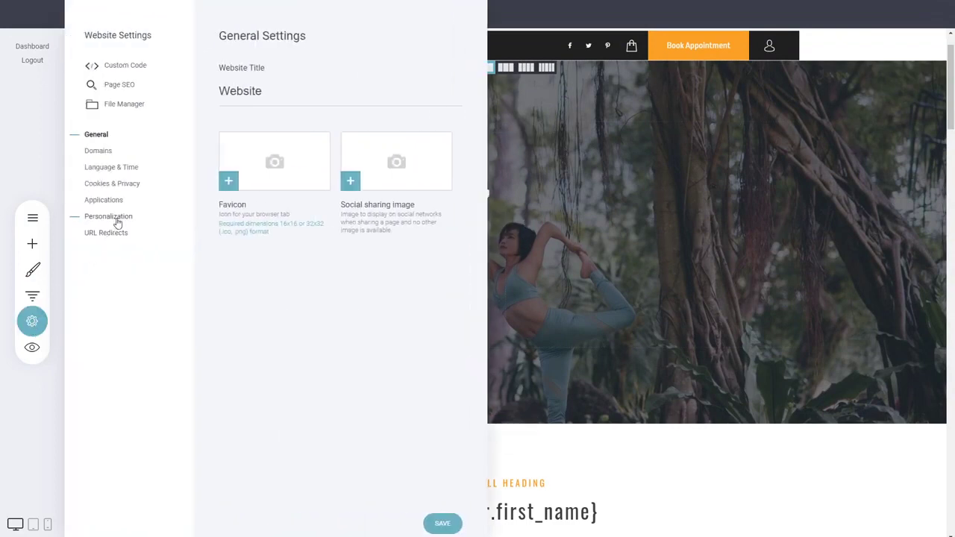
left_click(116, 219)
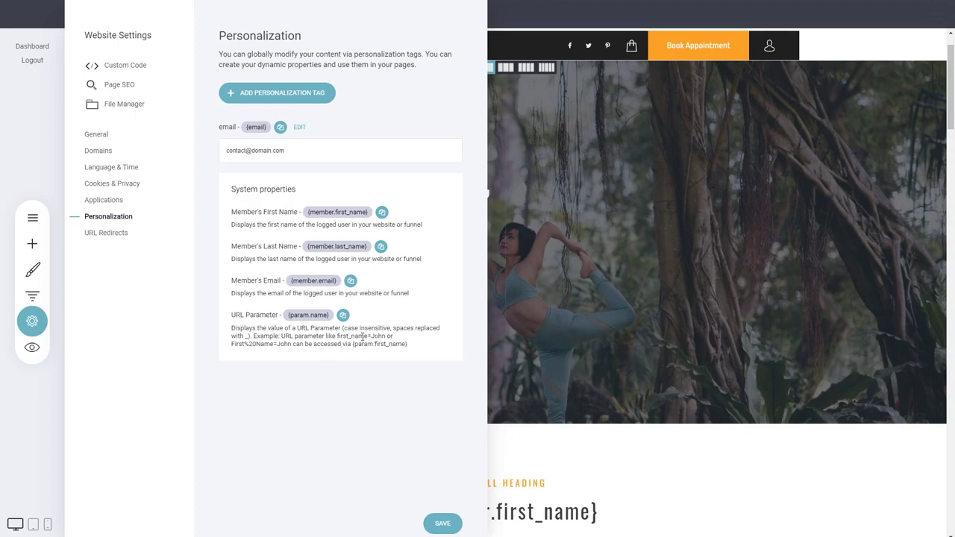
double_click(339, 337)
left_click(384, 337)
left_click_drag(369, 337, 337, 337)
mouse_move(384, 338)
left_mouse_down()
mouse_move(373, 337)
mouse_move(386, 336)
left_mouse_up()
left_click_drag(352, 345, 408, 345)
left_click(415, 390)
left_click(607, 246)
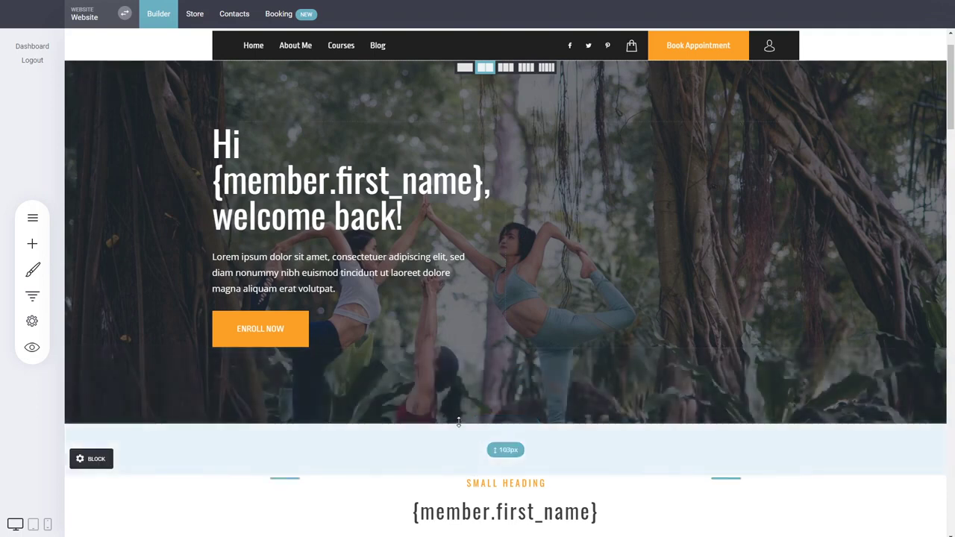
Reopen the personalization settings and review the example first_name parameter under the URL Parameter tag
left_click(31, 322)
left_click(96, 215)
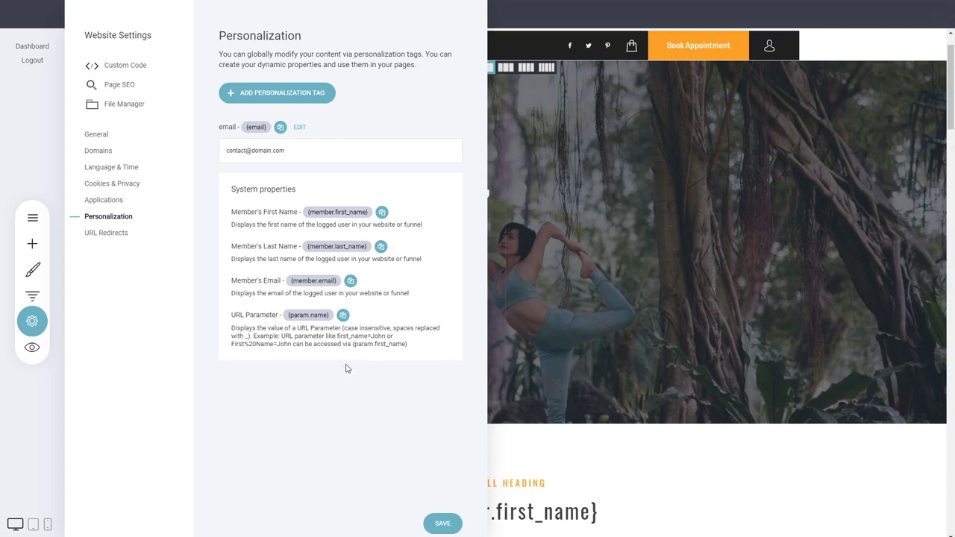
left_click_drag(337, 335, 394, 336)
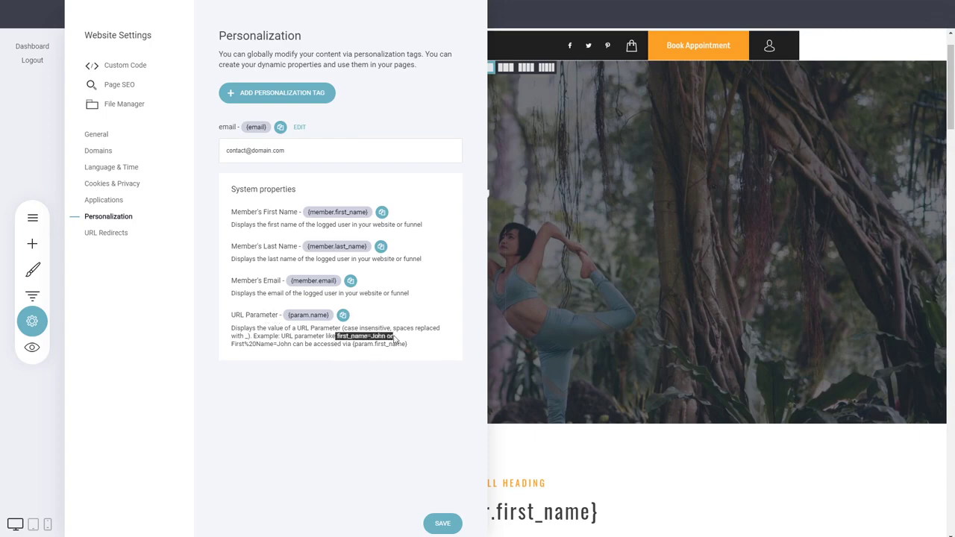
left_click(414, 384)
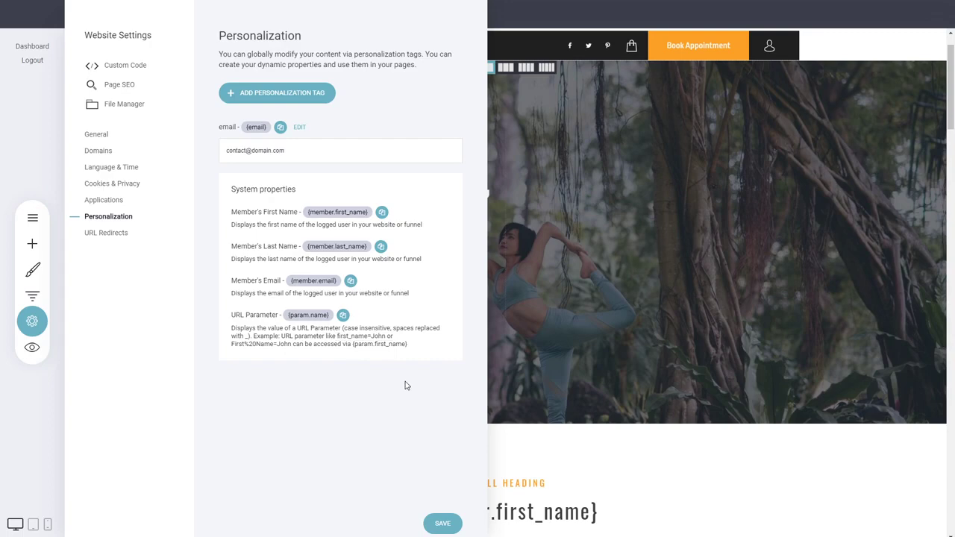